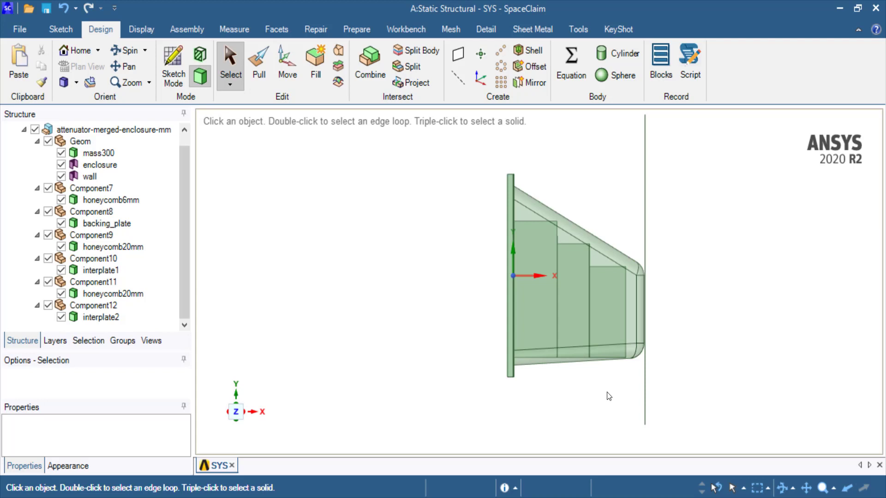
Orbit the SpaceClaim attenuator model to an oblique view of the enclosure and wall.
middle_click_drag(593, 392, 563, 404)
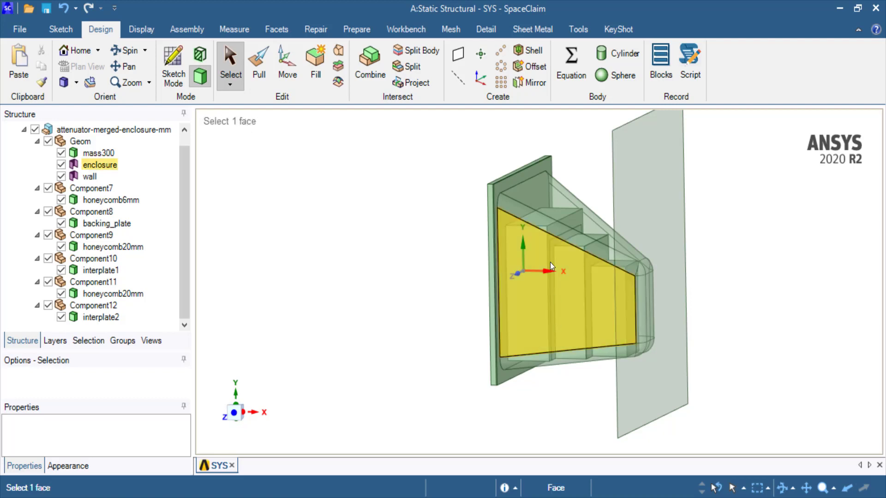
Zoom in, select the honeycomb6mm block in the Structure tree, and orbit to a new angle.
scroll(552, 247, "up", 2)
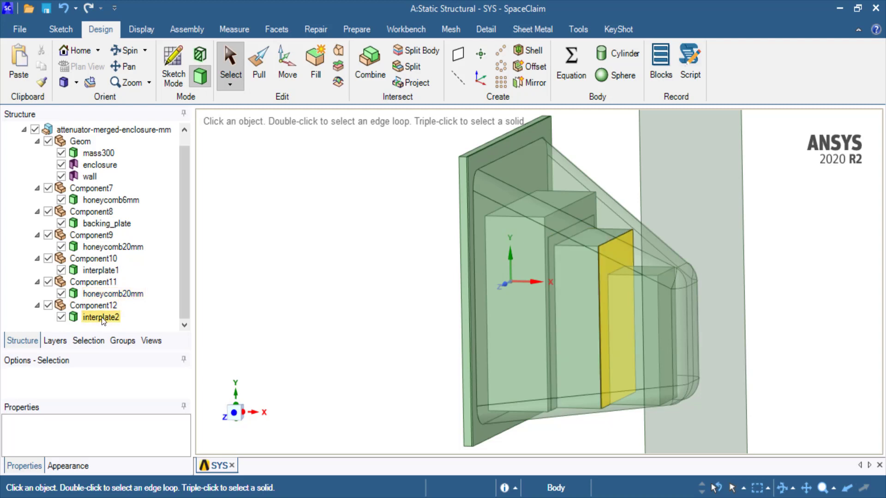
left_click(118, 200)
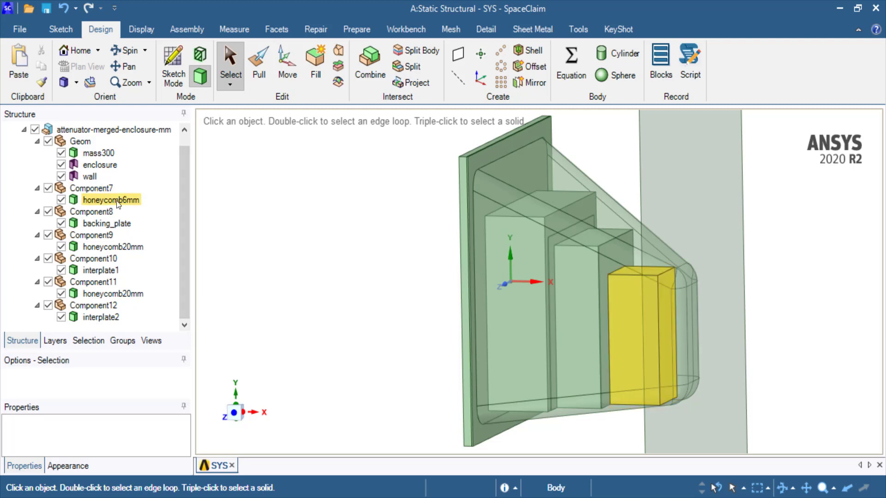
middle_click_drag(600, 204, 738, 205)
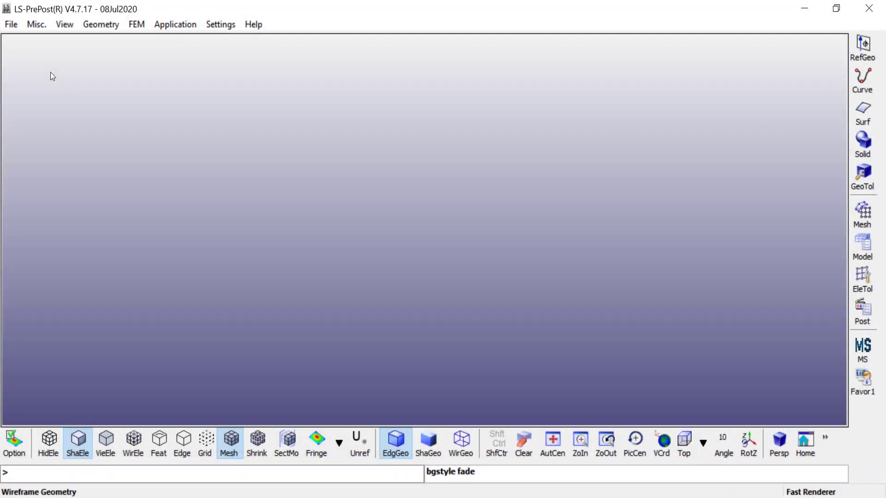
Import attenuator-merged-enclosure-mm.stp as a STEP file in millimetre units.
left_click(11, 24)
mouse_move(57, 74)
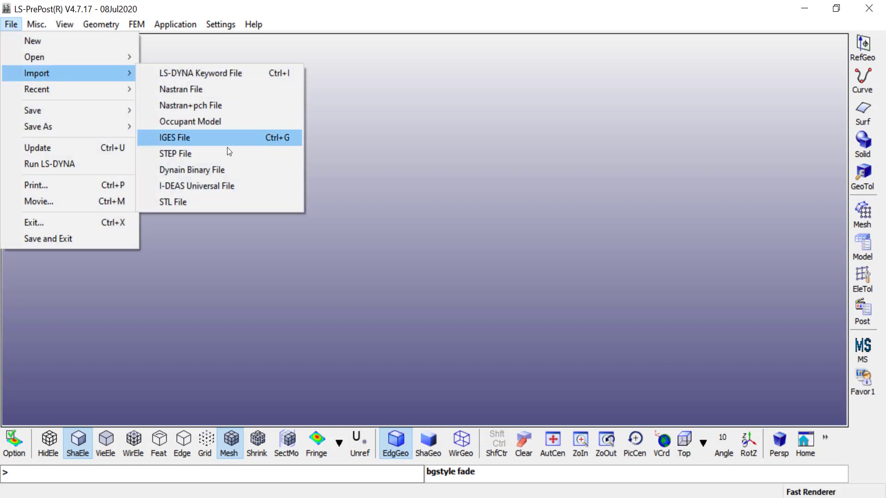
left_click(203, 154)
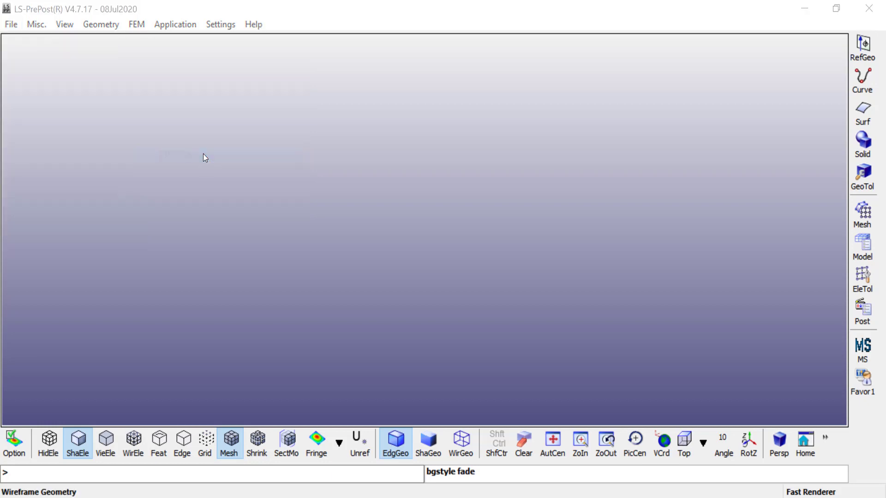
left_click(225, 217)
double_click(224, 216)
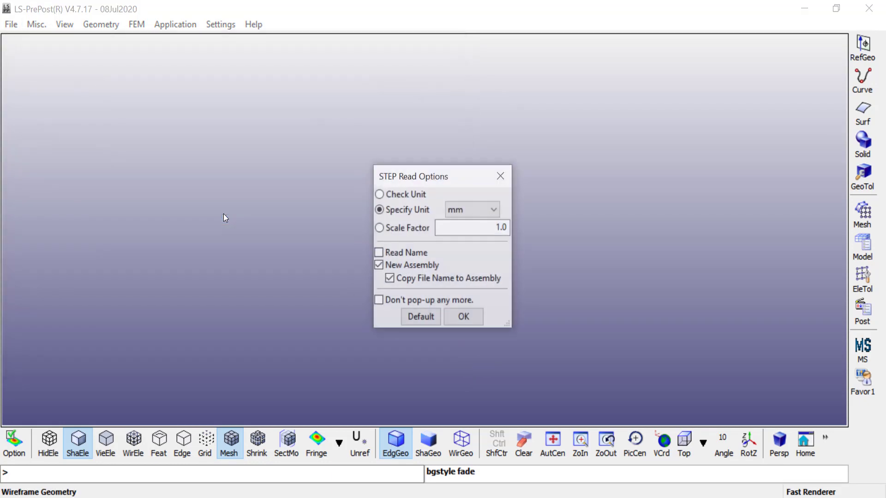
left_click(463, 318)
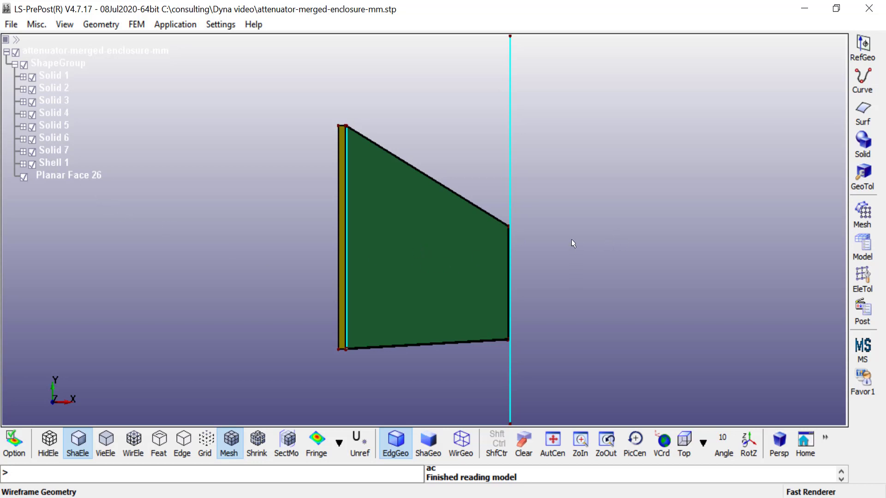
Shell-mesh the wall plane Planar Face 26 with AutoM at element size 15 and accept it.
left_click_drag(571, 239, 681, 194, "ctrl")
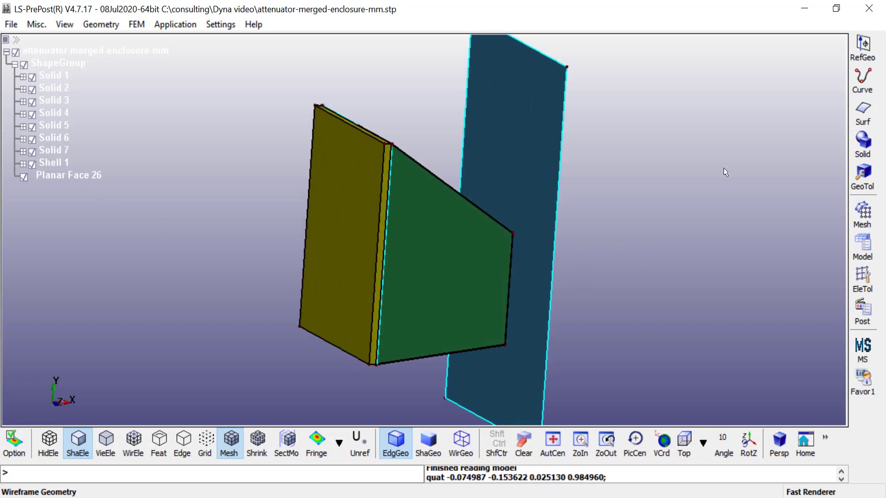
left_click(862, 212)
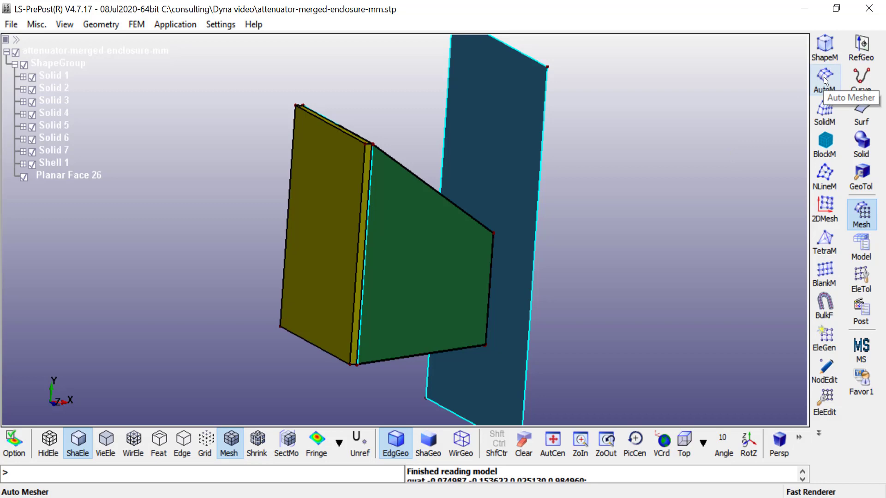
left_click(824, 80)
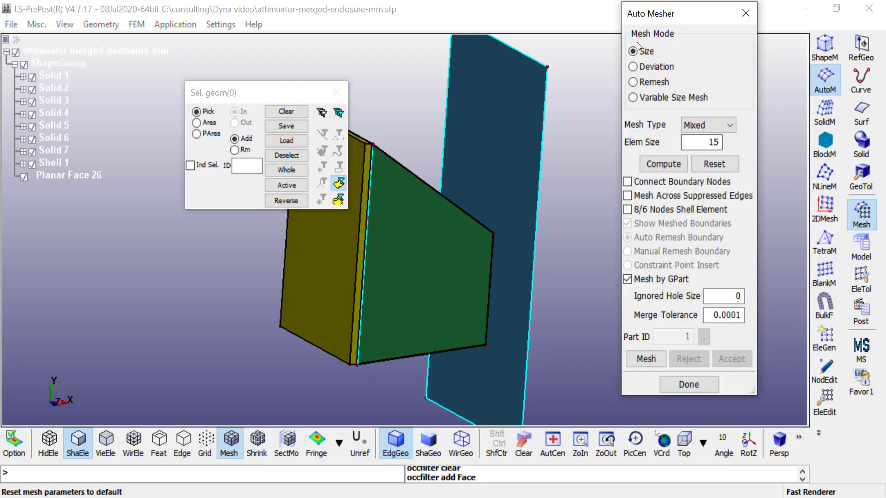
double_click(713, 142)
left_click(492, 120)
left_click(491, 119)
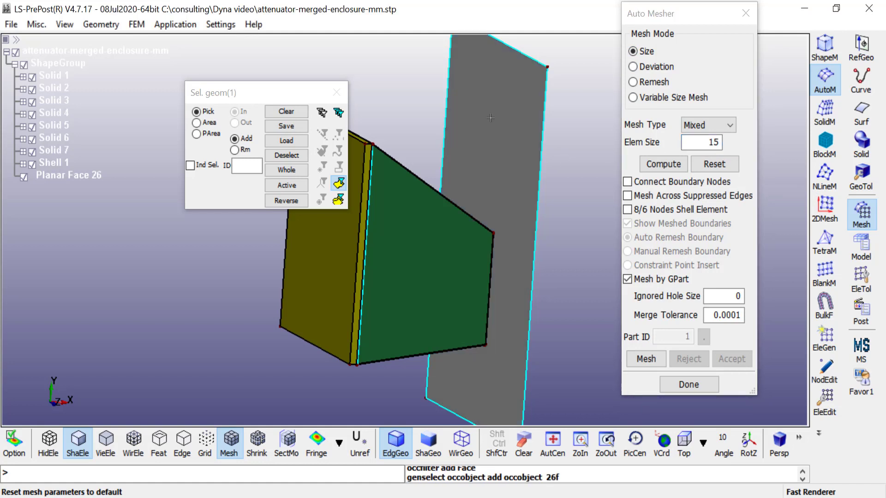
left_click(648, 359)
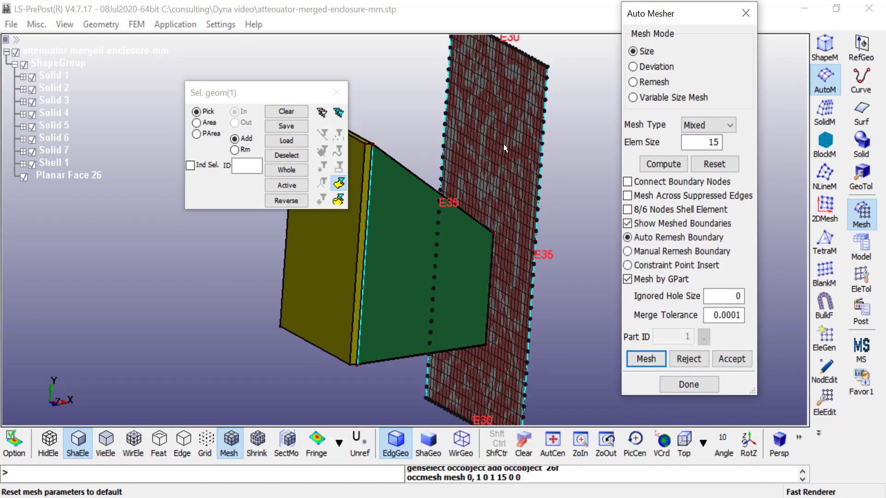
left_click(730, 358)
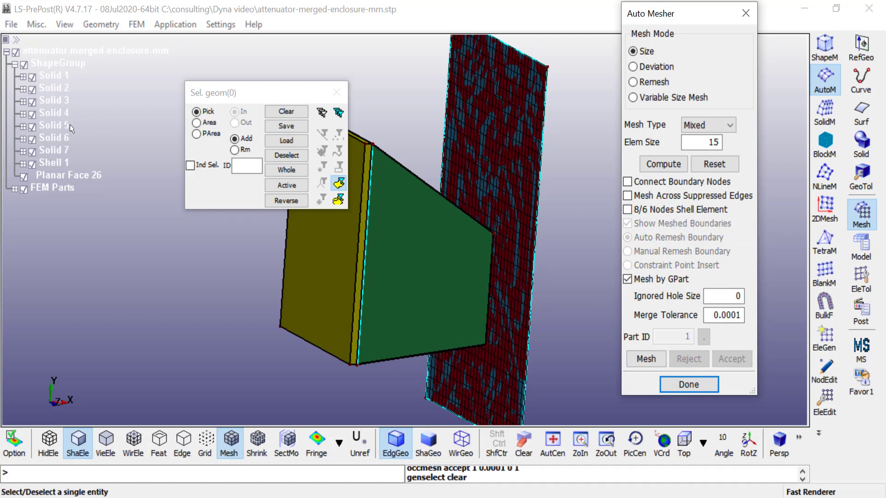
Mesh the Shell 1 enclosure at size 15, accept it, and finish AutoM.
left_click(52, 163)
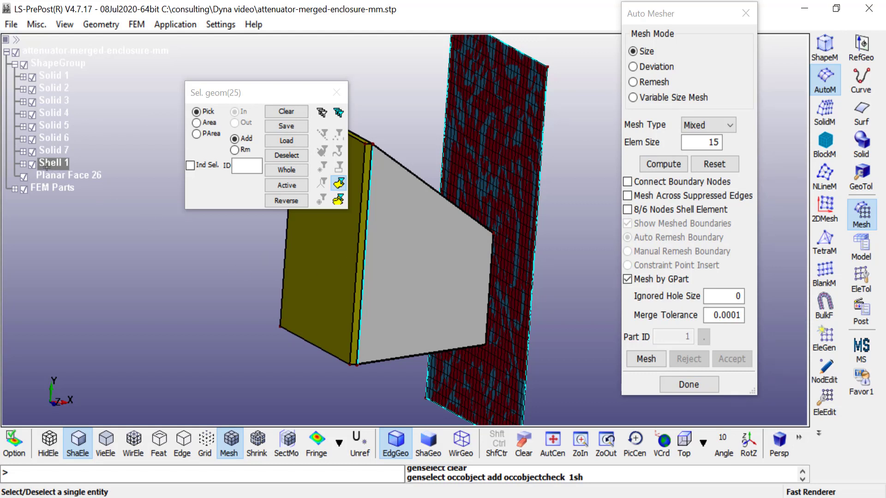
left_click(649, 358)
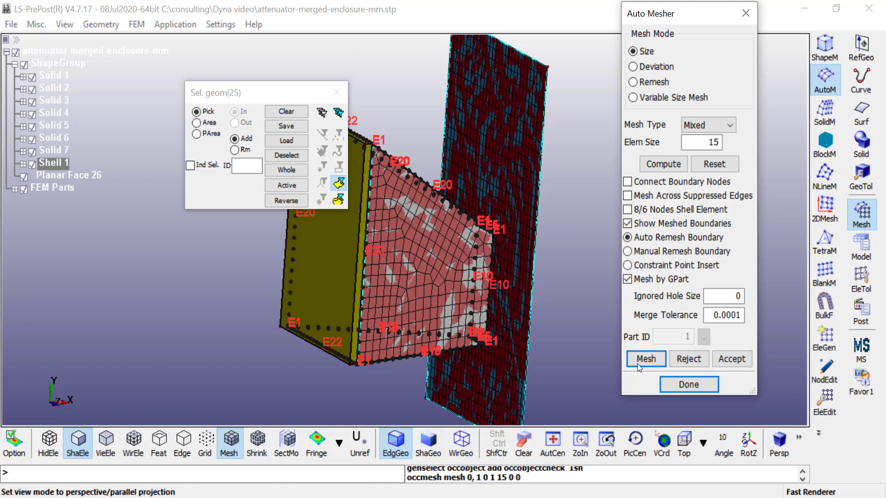
left_click(737, 361)
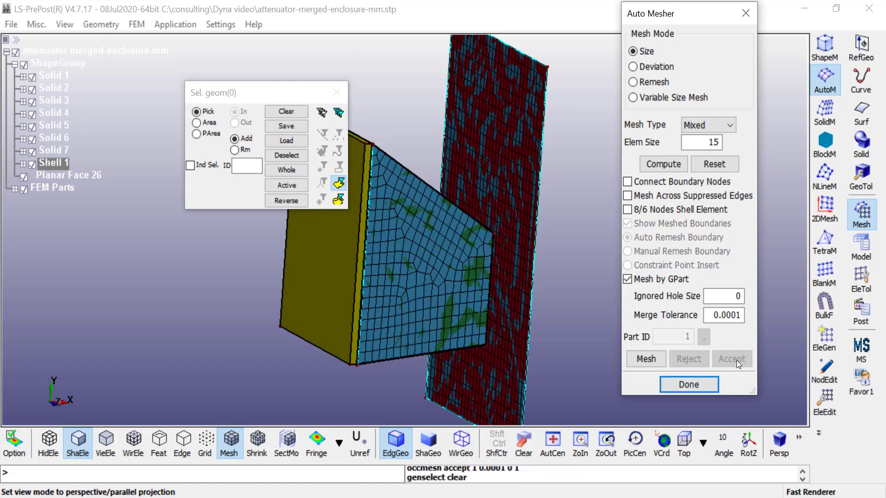
left_click(663, 384)
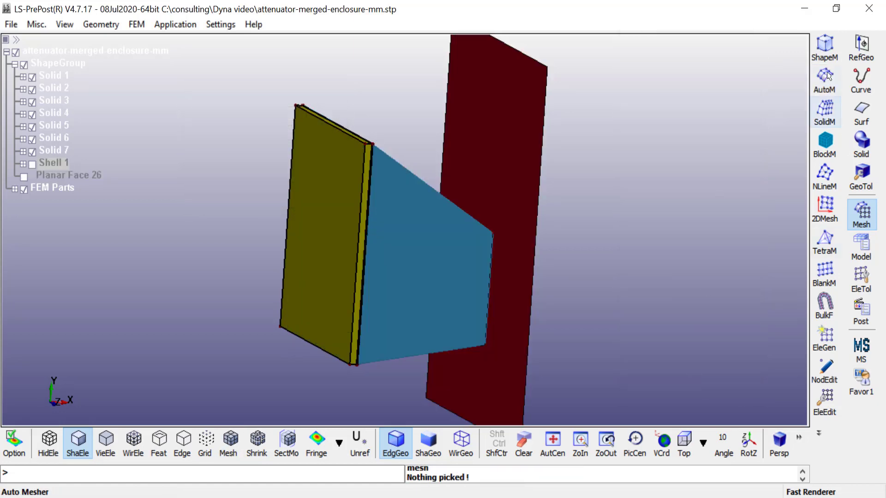
Set the solid mesher element size to 10 with layer control turned on.
left_click(824, 108)
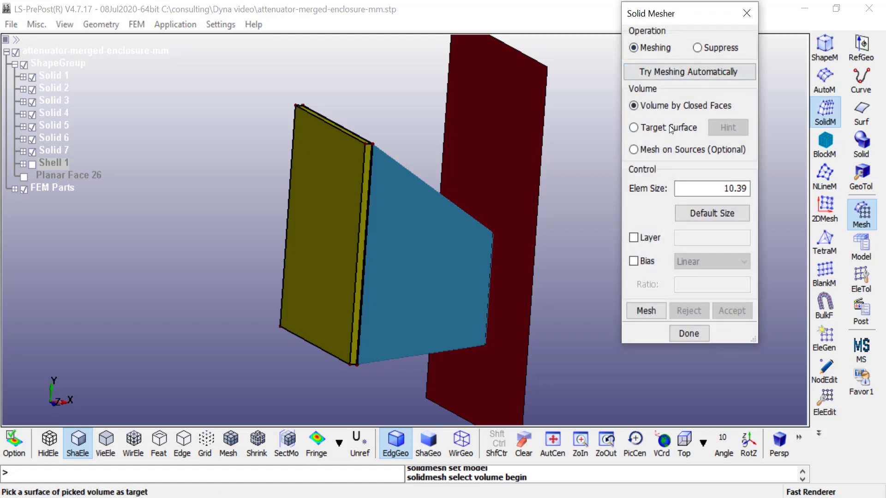
double_click(745, 189)
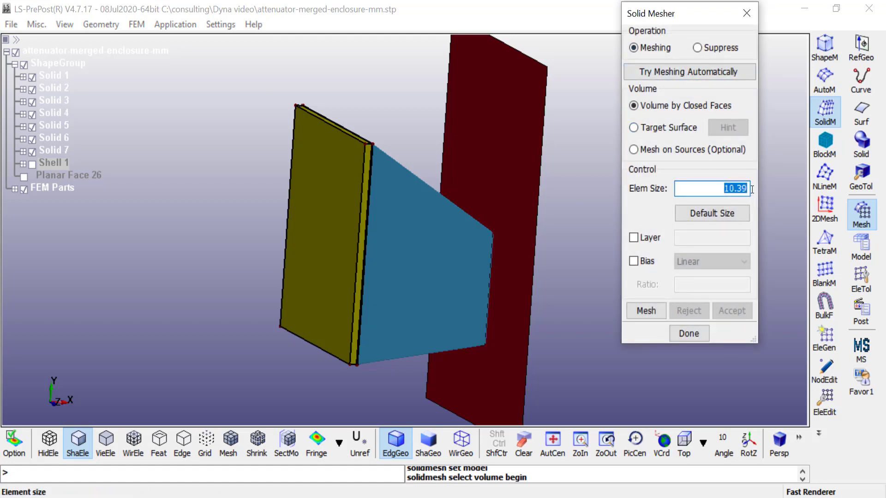
type("10")
left_click(633, 237)
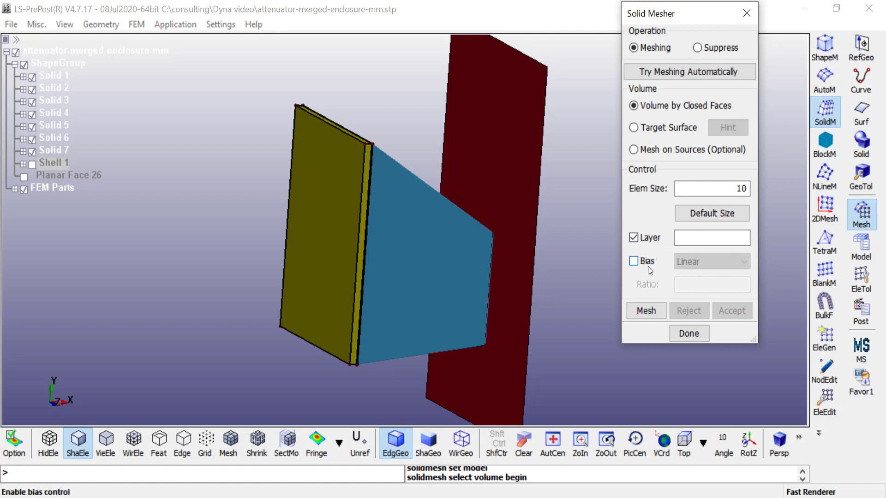
Auto-mesh Solid 1 through Solid 7, accept the solid mesh and close the mesher.
left_click(47, 75)
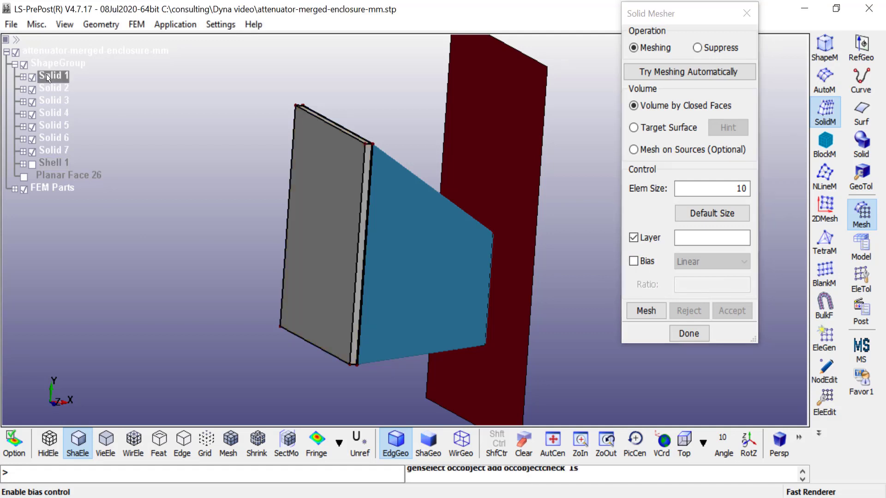
left_click(47, 150, "shift")
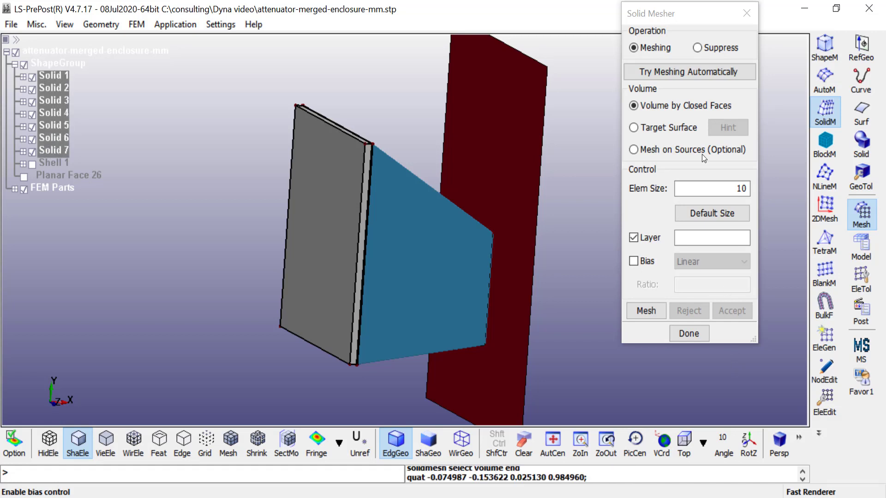
left_click(680, 73)
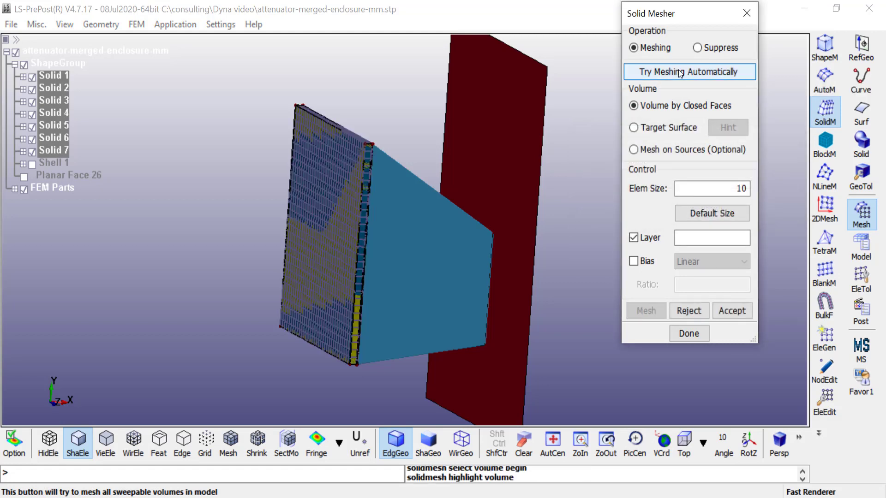
left_click(729, 311)
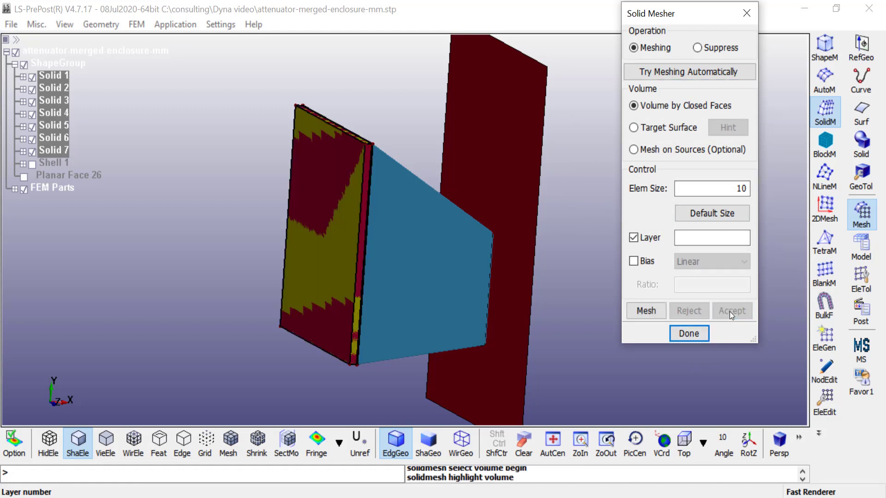
left_click(690, 333)
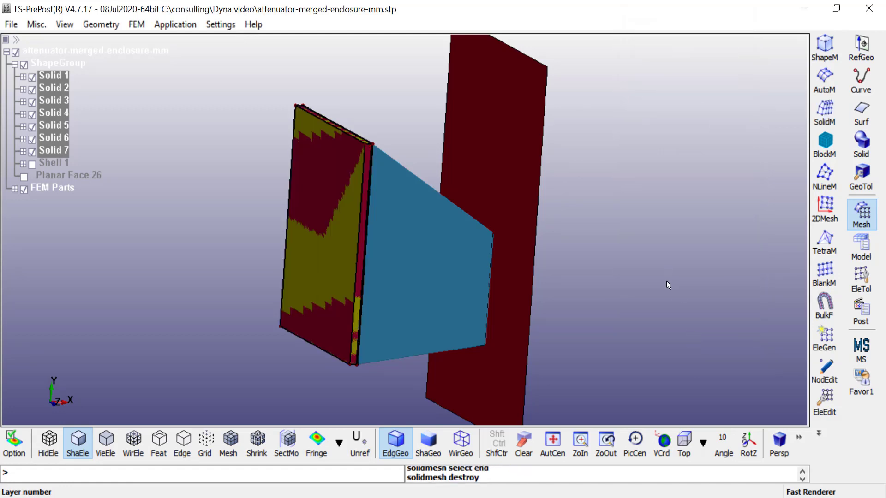
In FEM Parts, rename part 1 LSHELL1 to Rigidwall.
left_click(861, 246)
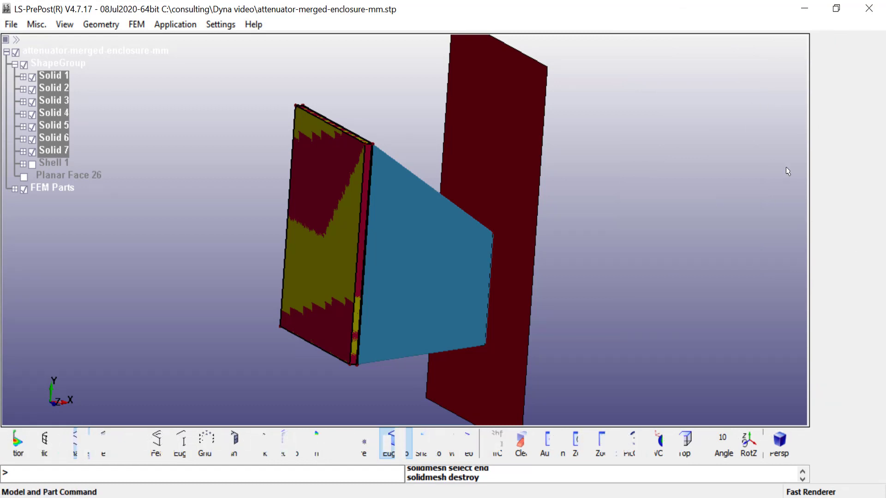
left_click(825, 51)
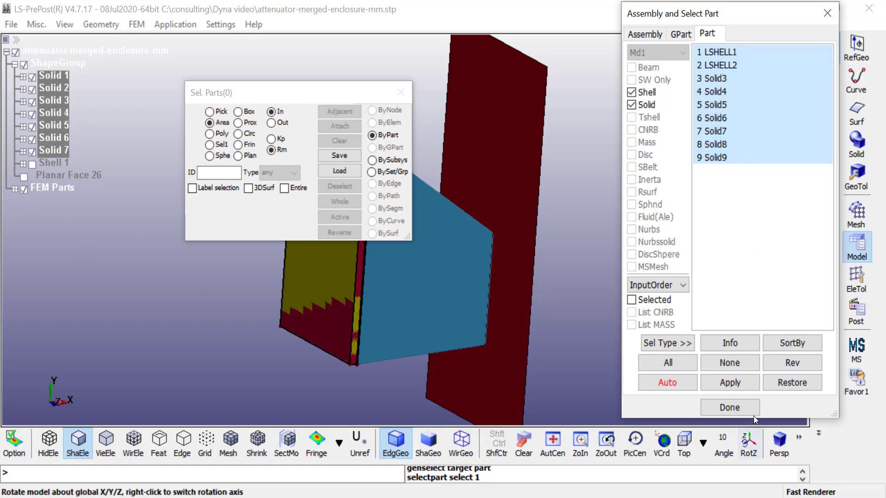
left_click(729, 407)
left_click(15, 189)
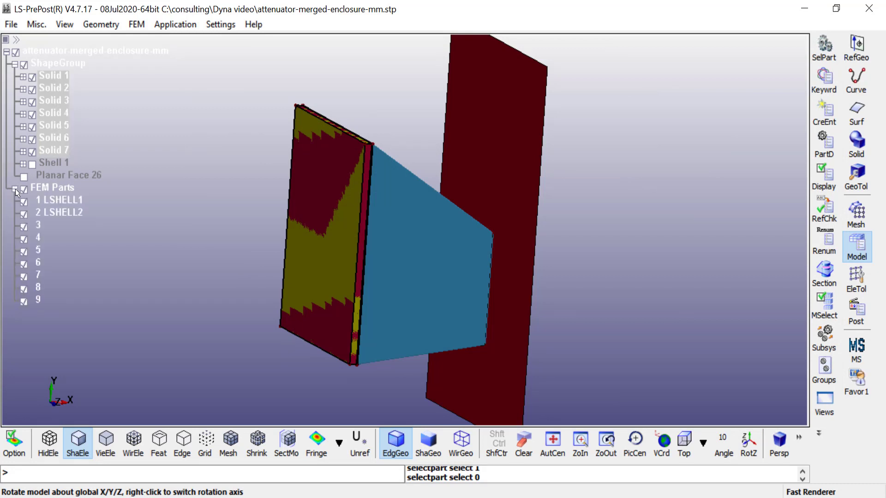
right_click(59, 207)
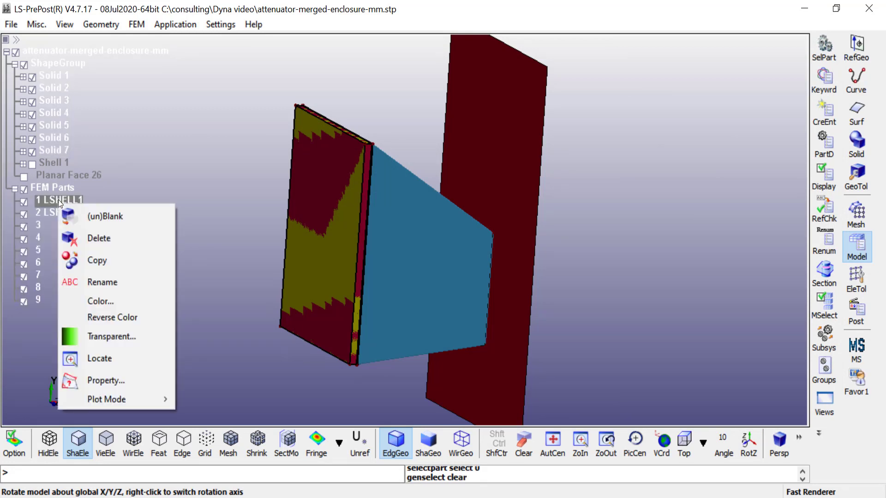
left_click(52, 200)
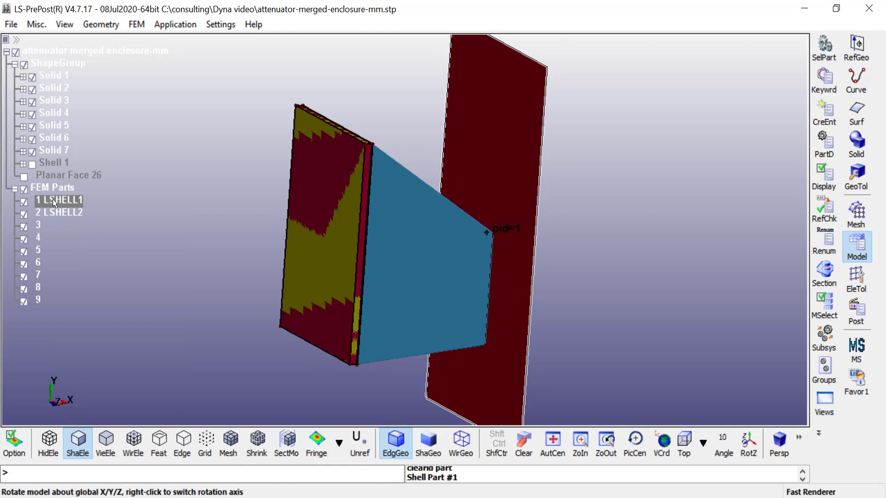
right_click(54, 203)
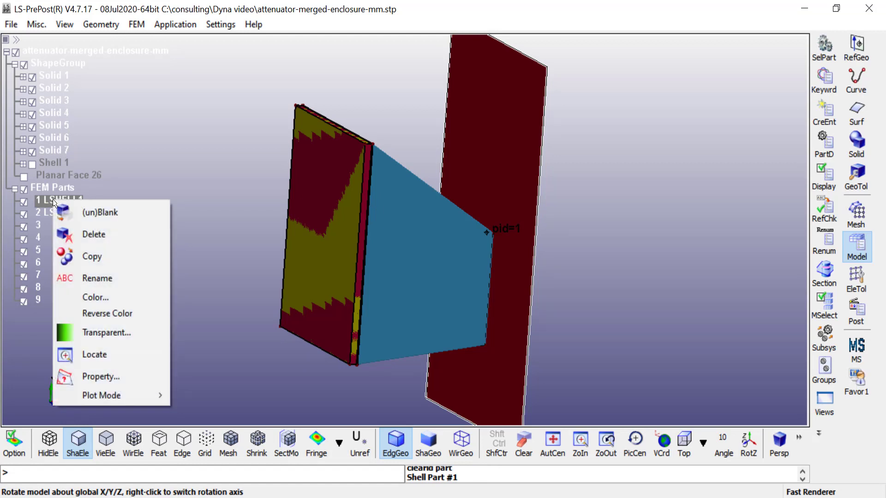
left_click(104, 277)
type("Rigid")
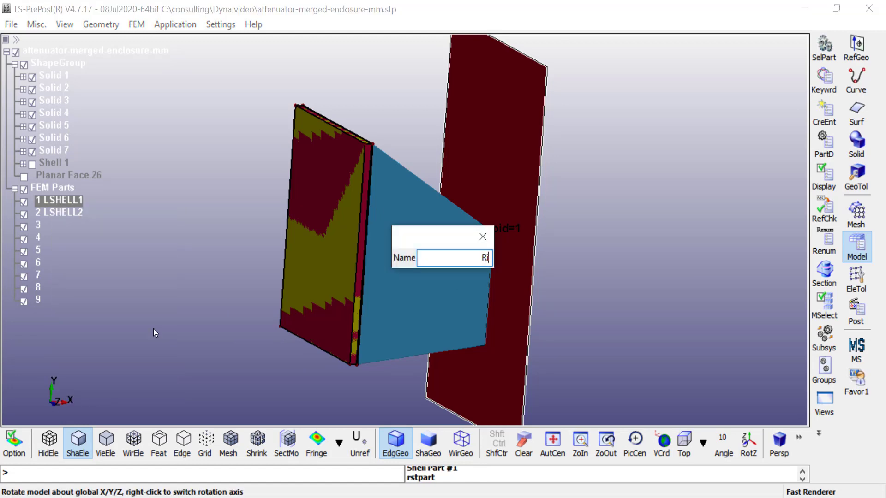
type("wall")
key("Return")
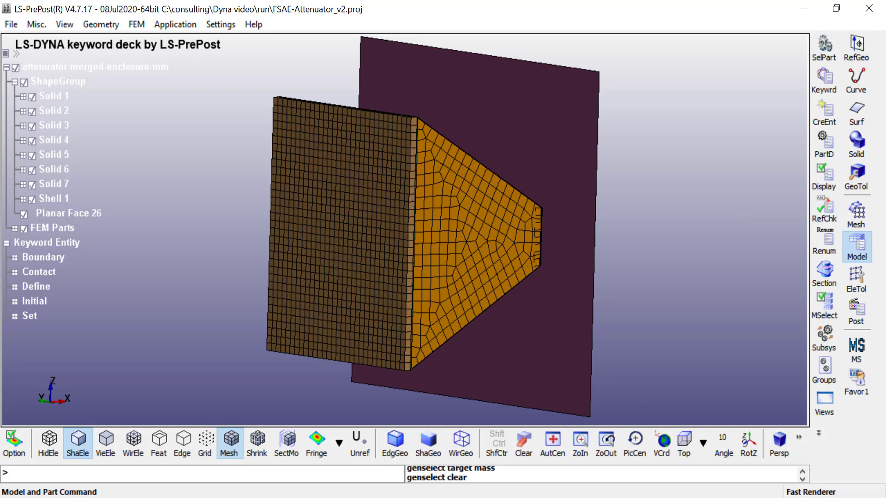
Open the Keyword Manager and expand SECTION to show its SHELL and SOLID entries.
left_click(825, 78)
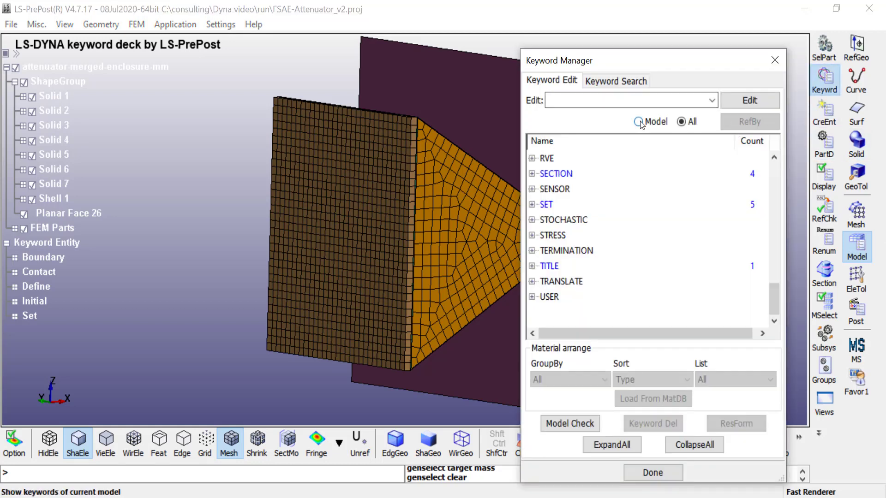
left_click(681, 123)
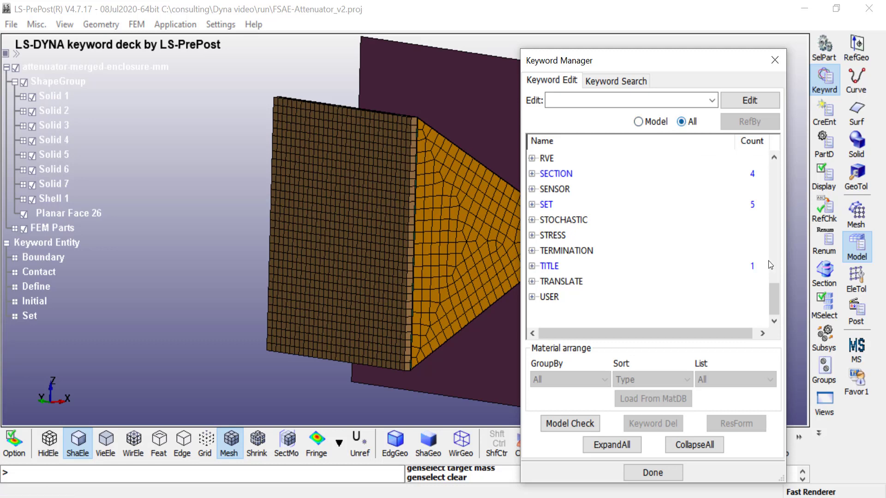
mouse_move(774, 286)
left_mouse_down()
mouse_move(775, 177)
mouse_move(783, 279)
left_mouse_up()
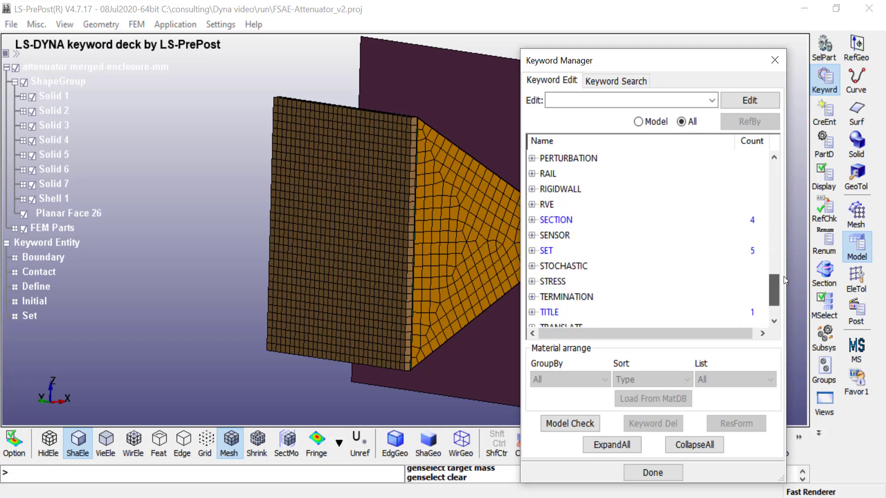
left_click(531, 220)
left_click(556, 220)
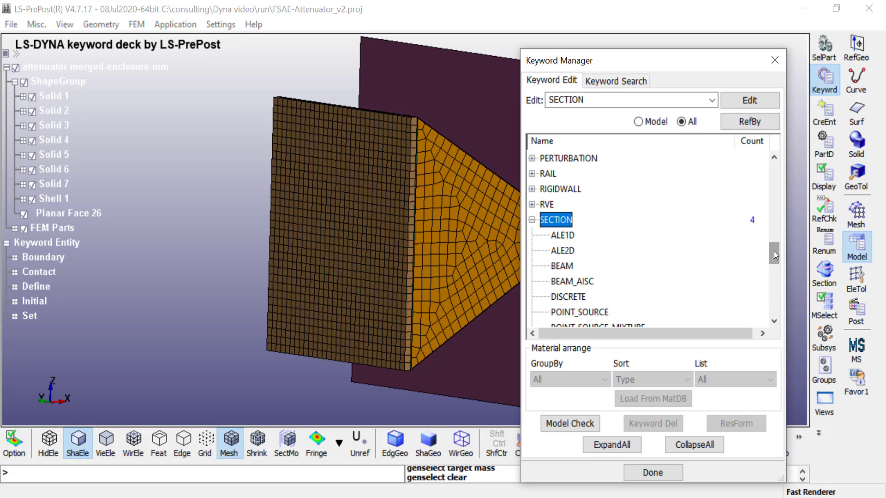
left_click_drag(773, 251, 774, 270)
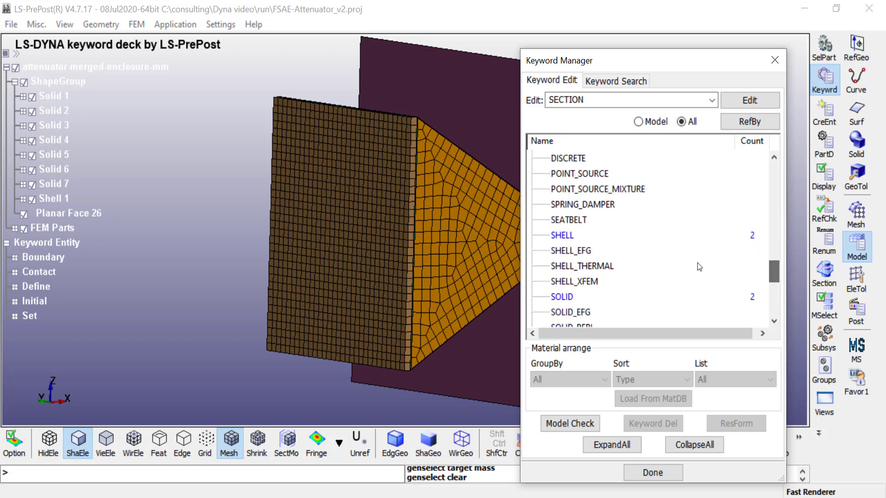
Set ELFORM 16 for the Outerwall and RigidWall shell sections in SECTION_SHELL.
double_click(562, 235)
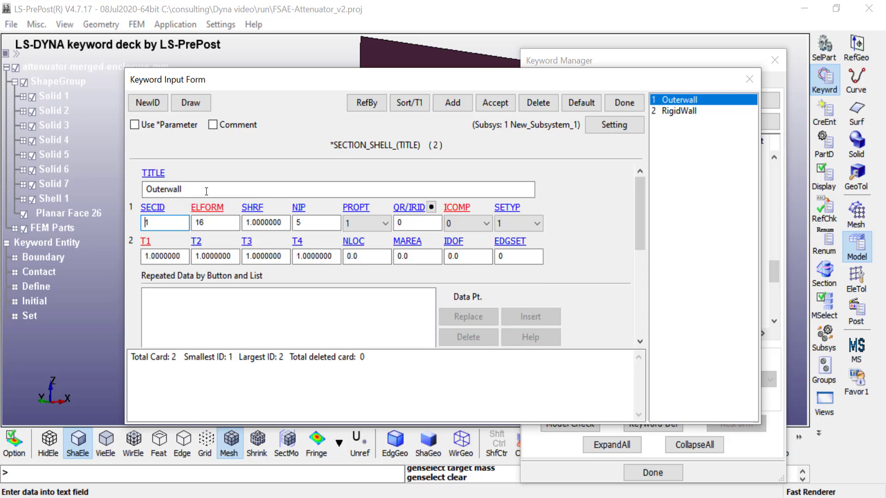
left_click(213, 223)
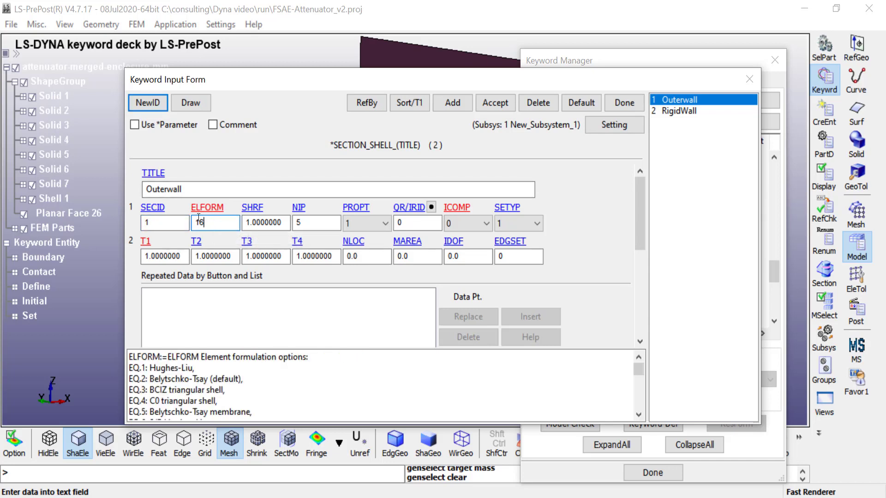
scroll(219, 395, "down", 4)
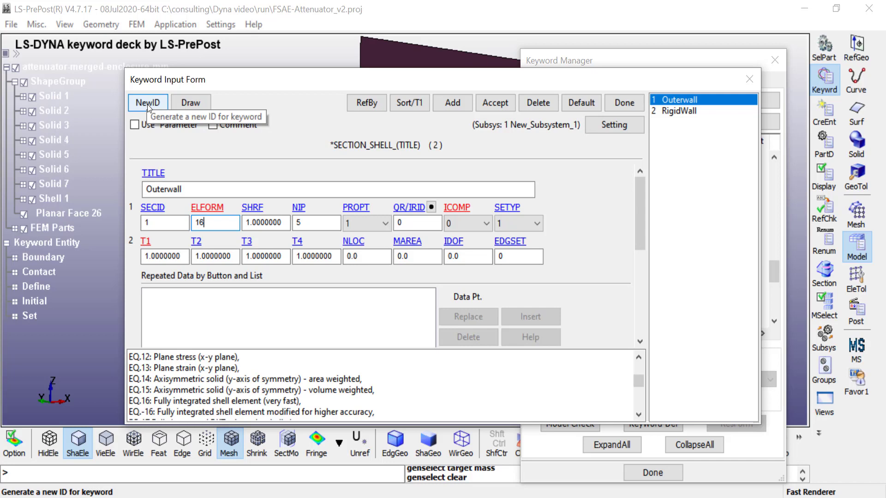
left_click(678, 111)
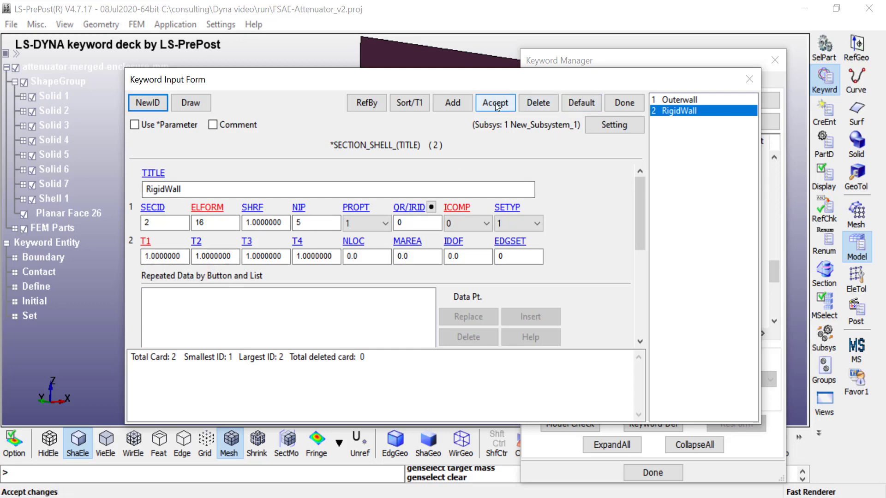
Open SECTION_SOLID and check ELFORM 1 on Solid_honeycomb and Solid_not_honeycomb.
left_click(626, 105)
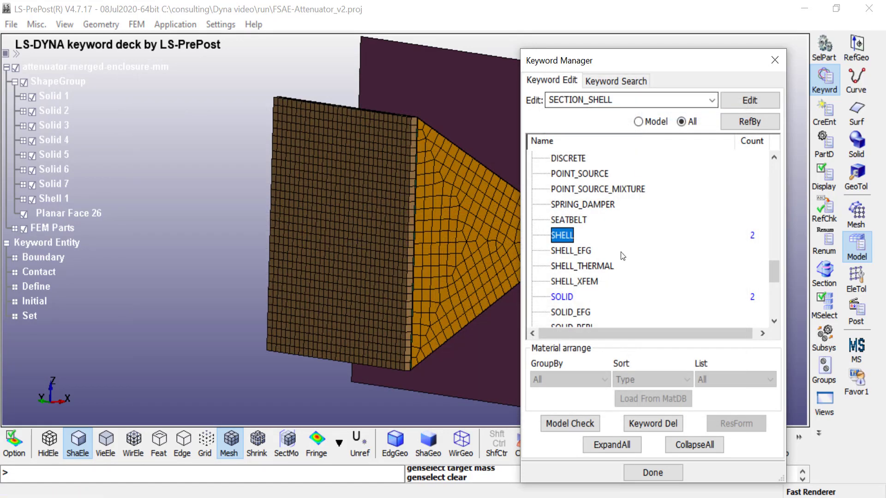
double_click(558, 297)
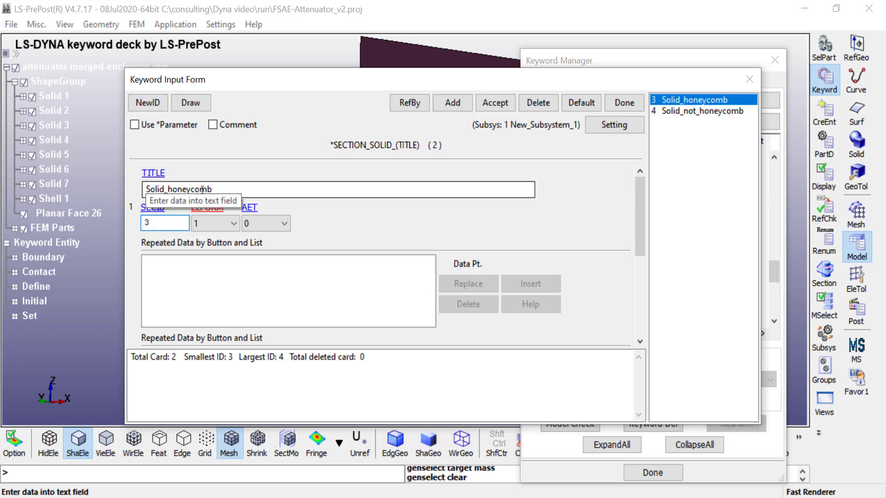
left_click(215, 213)
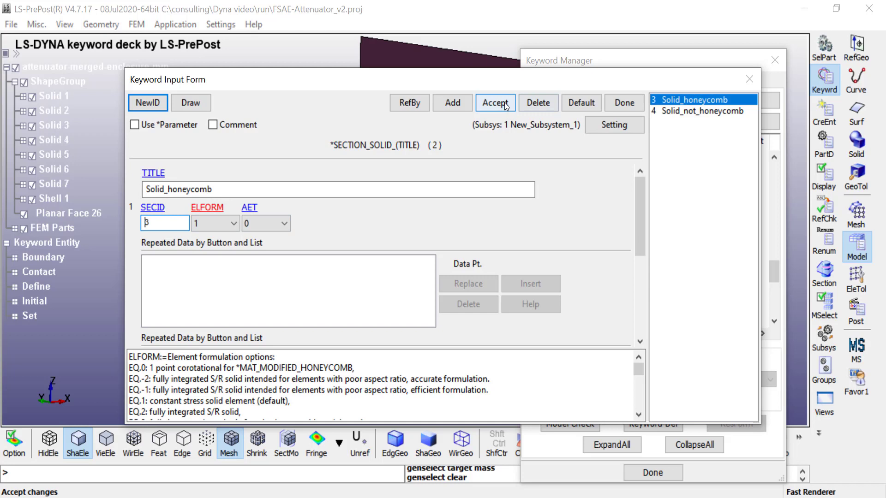
left_click(688, 113)
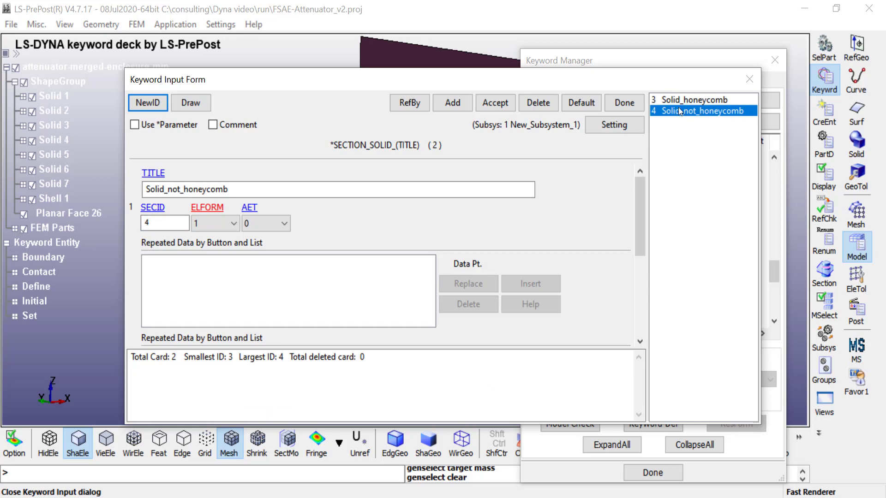